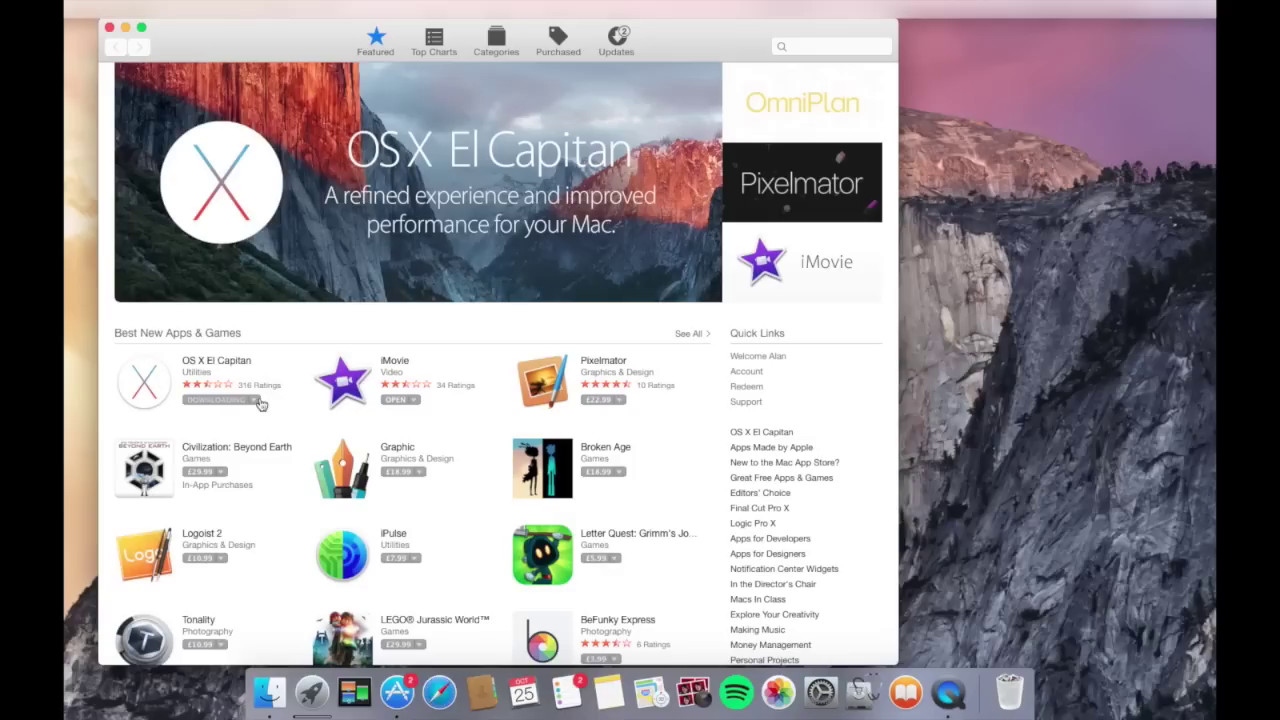
# Check the OS X El Capitan download in the App Store and open the purchased apps
pyautogui.rightClick(256, 402)
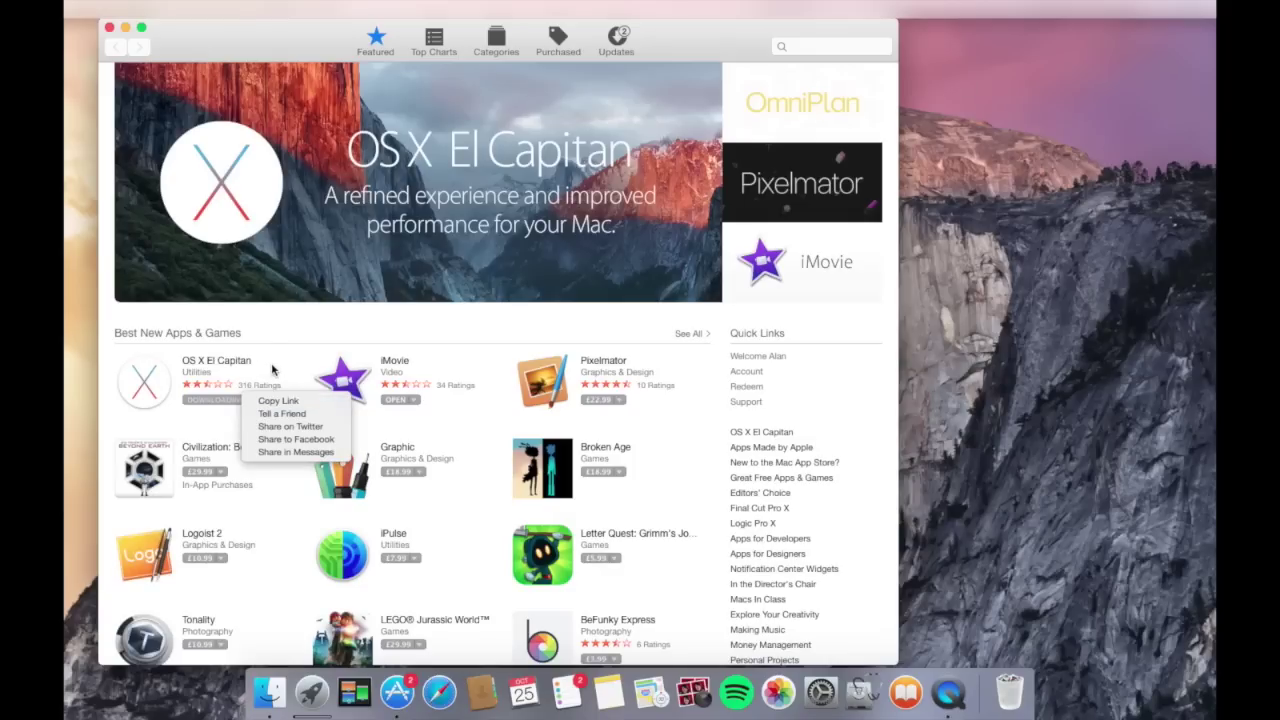
pyautogui.click(270, 368)
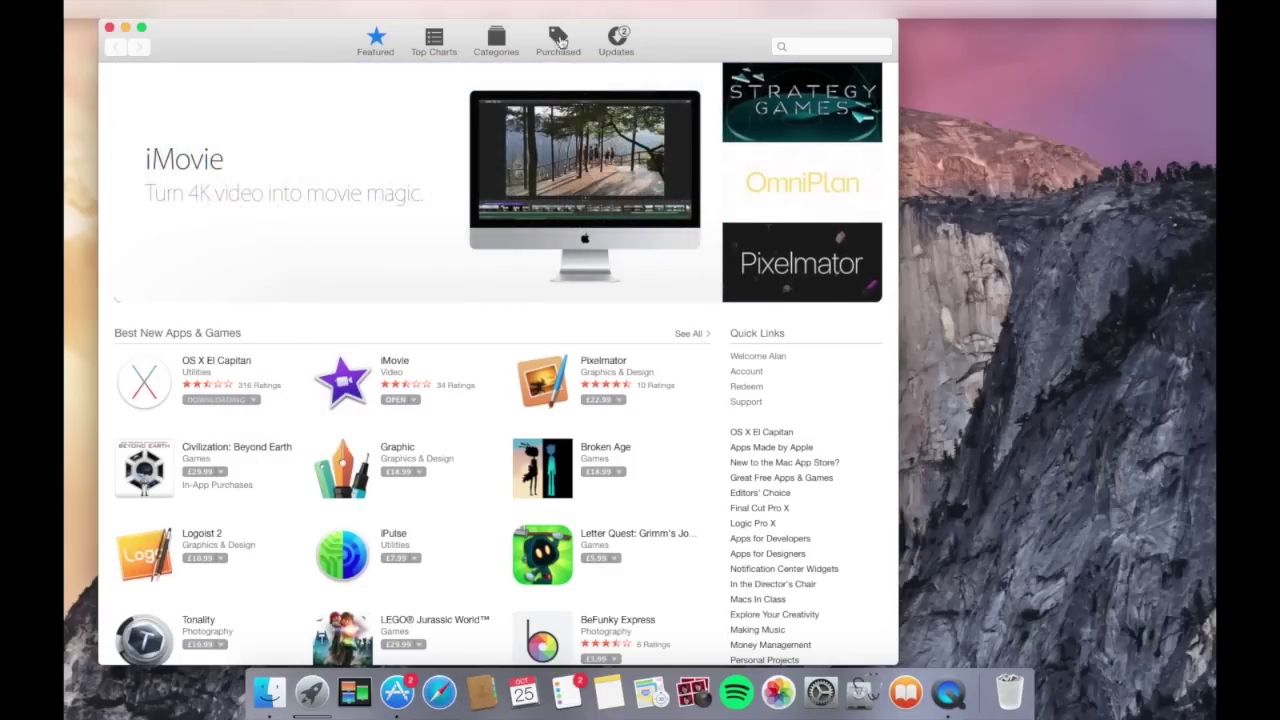
pyautogui.click(576, 44)
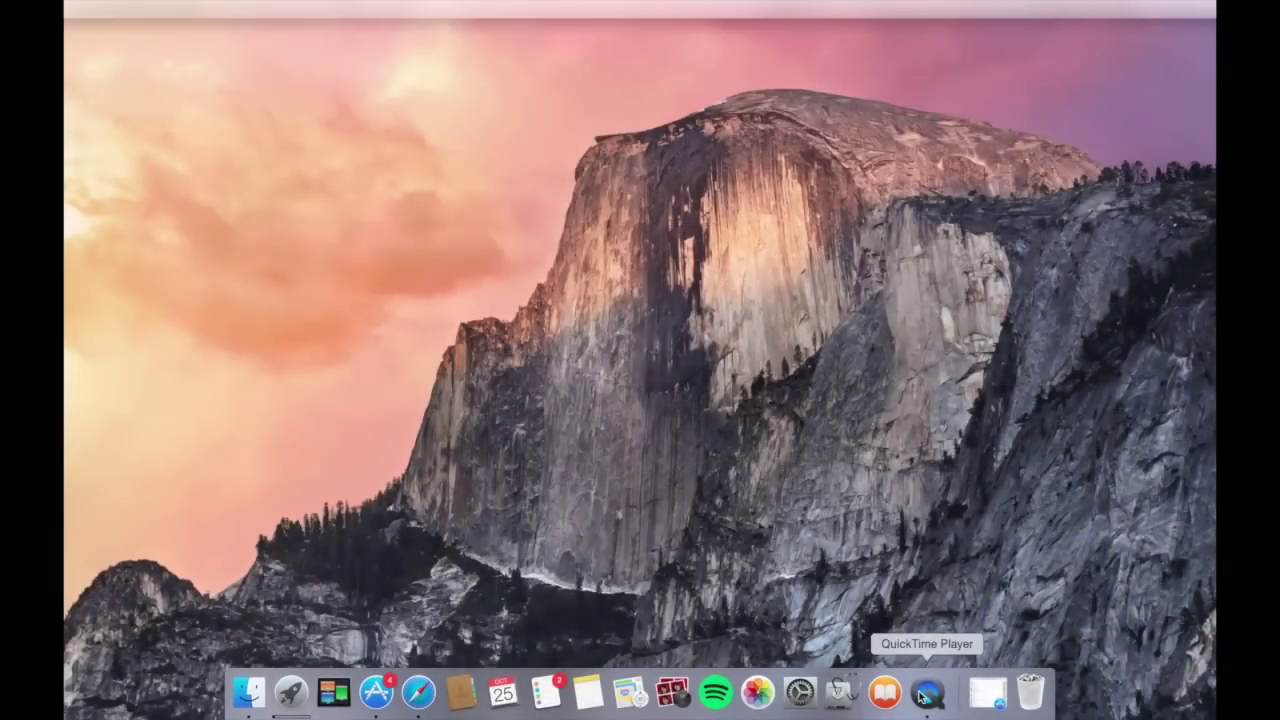
# Switch to Finder and open Disk Utility from the Utilities folder within Applications
pyautogui.click(922, 697)
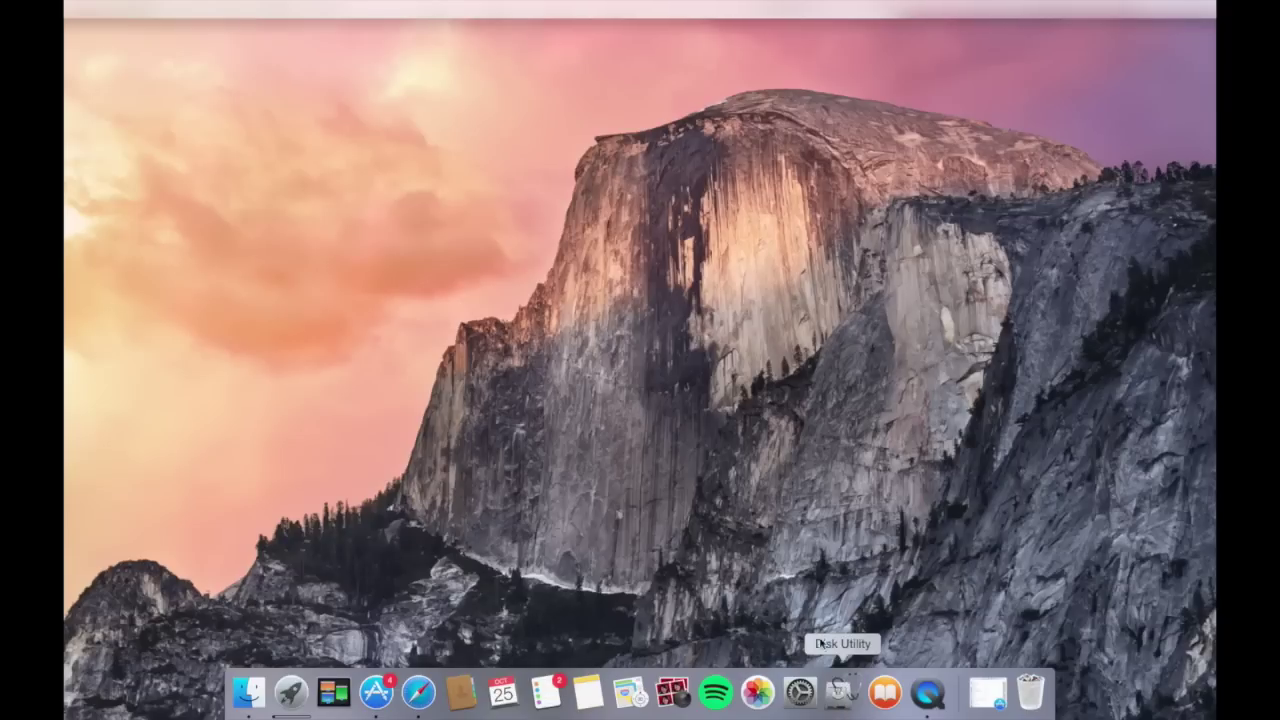
pyautogui.click(249, 692)
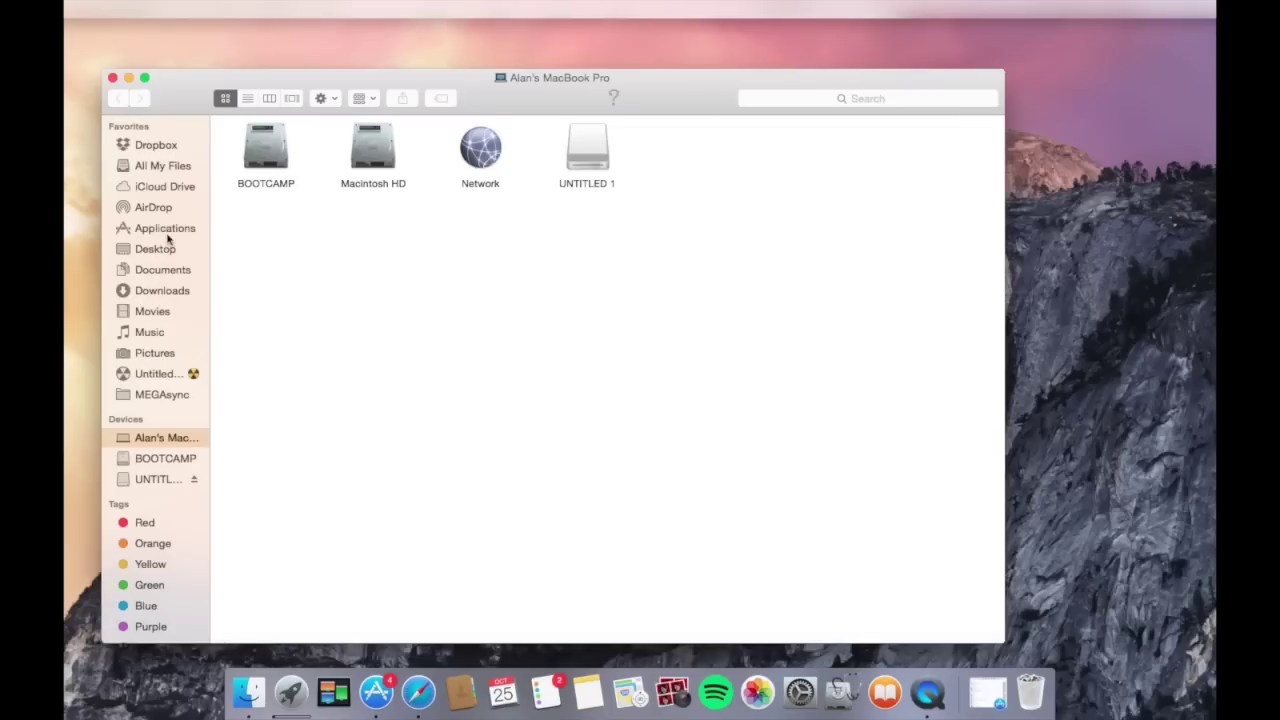
pyautogui.click(166, 230)
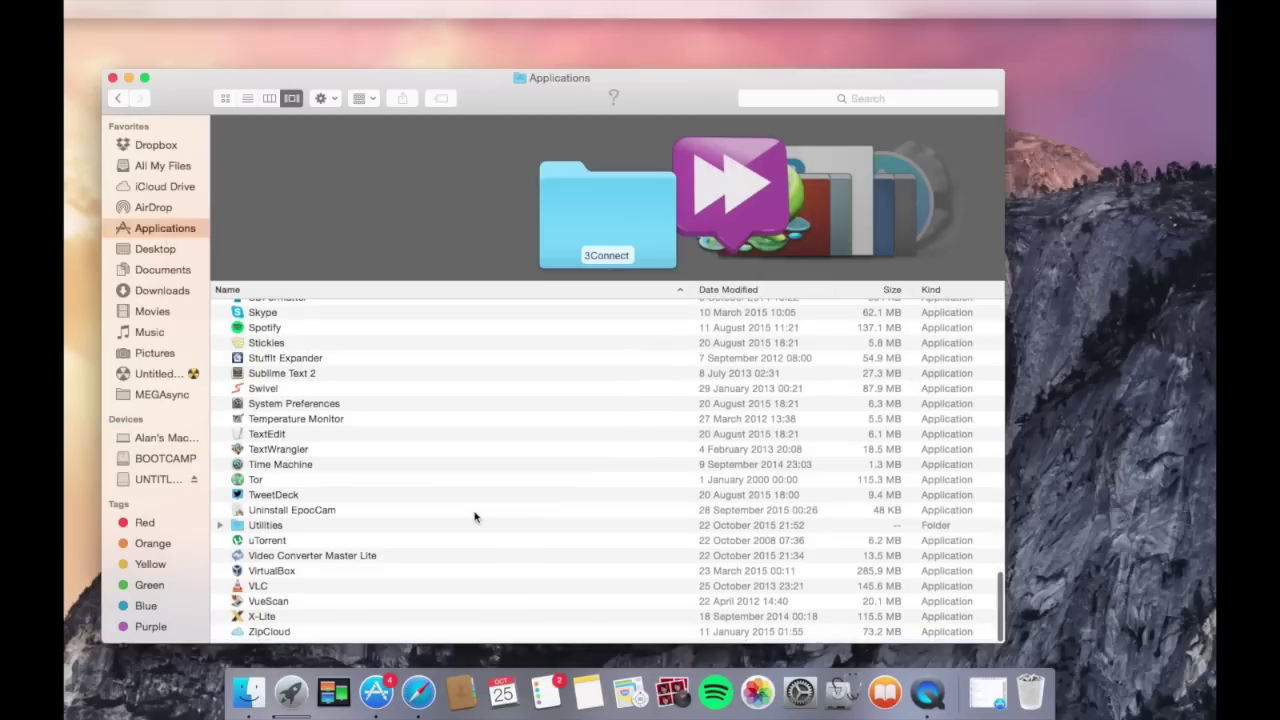
pyautogui.scroll(1, 351, 507)
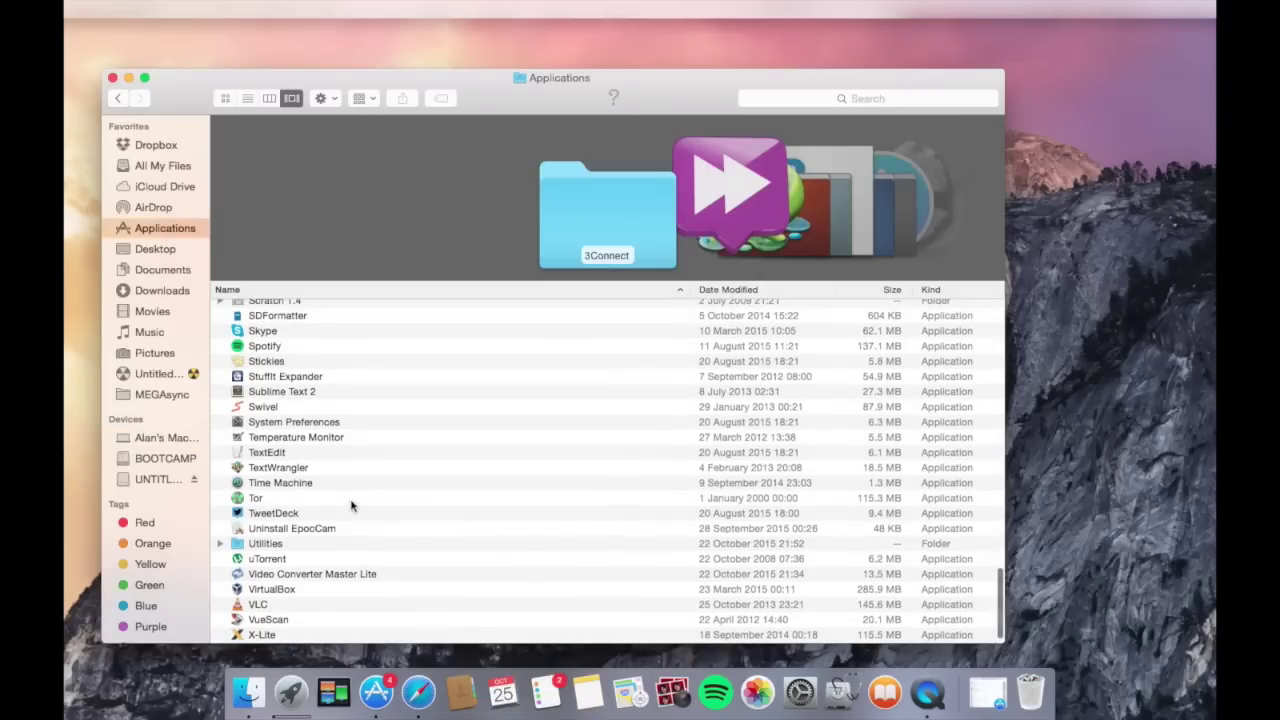
pyautogui.scroll(10, 297, 534)
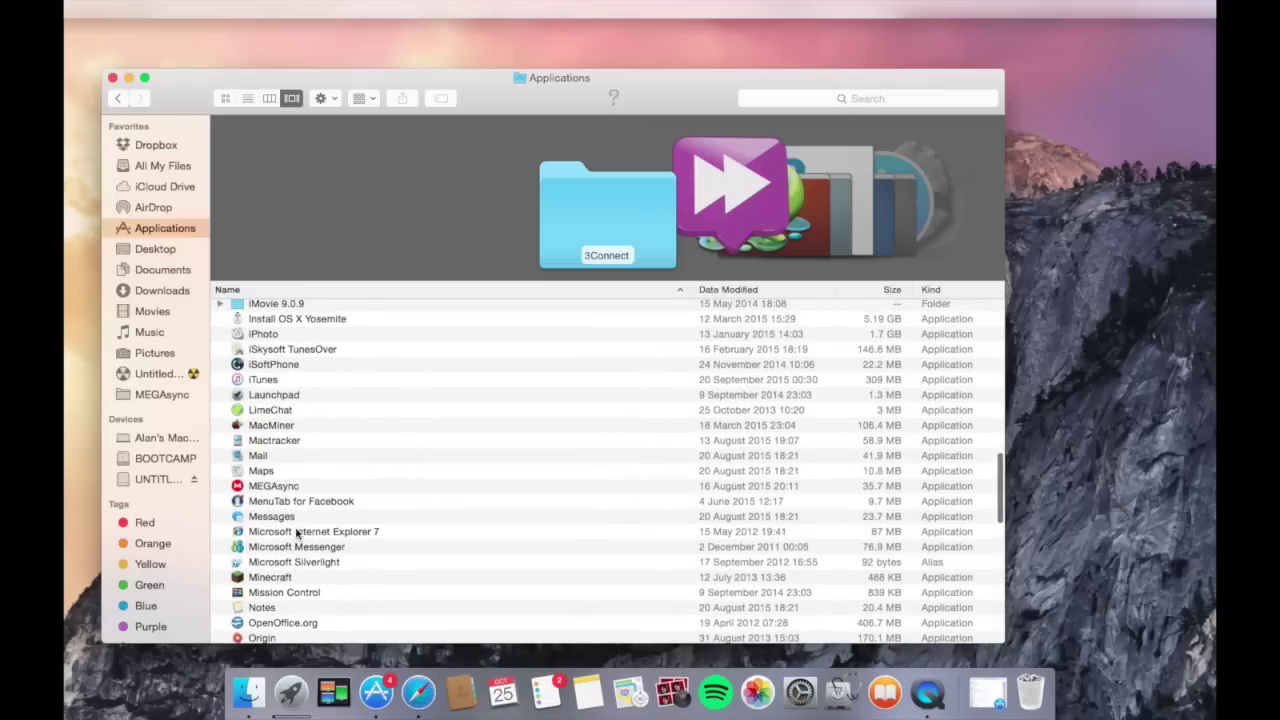
pyautogui.scroll(15, 297, 534)
pyautogui.scroll(-20, 297, 534)
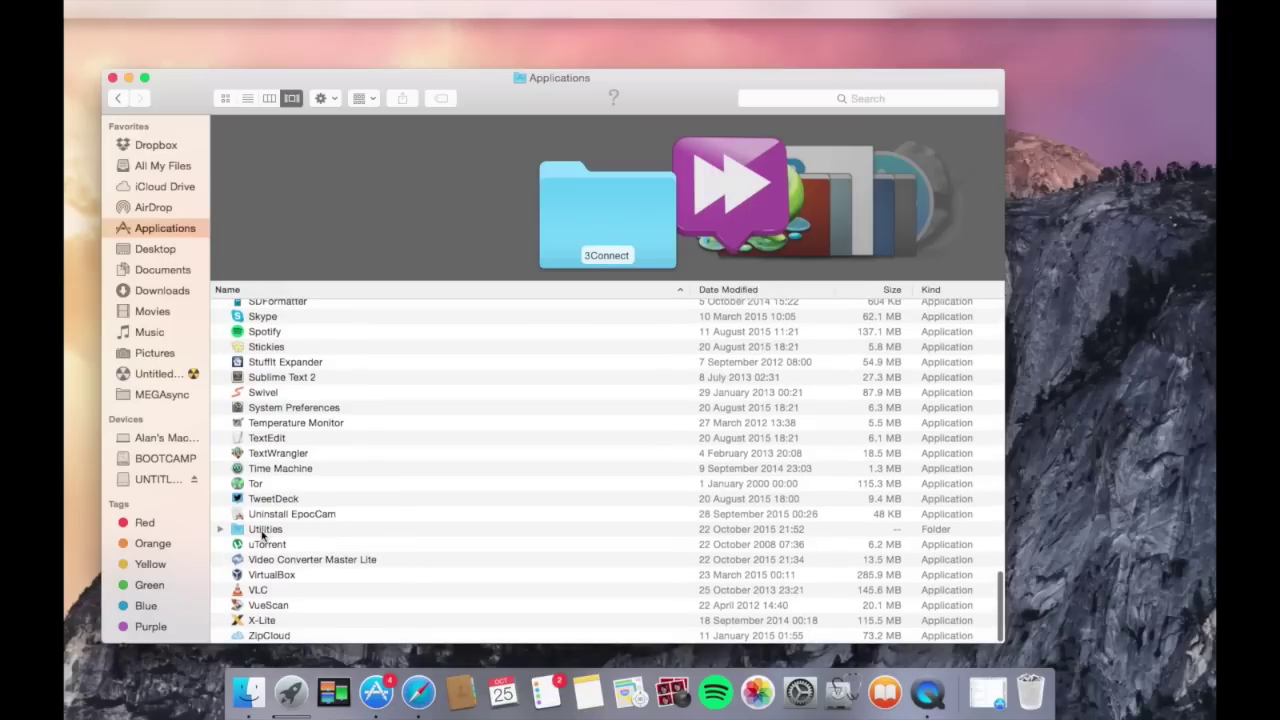
pyautogui.click(262, 531)
pyautogui.doubleClick(262, 531)
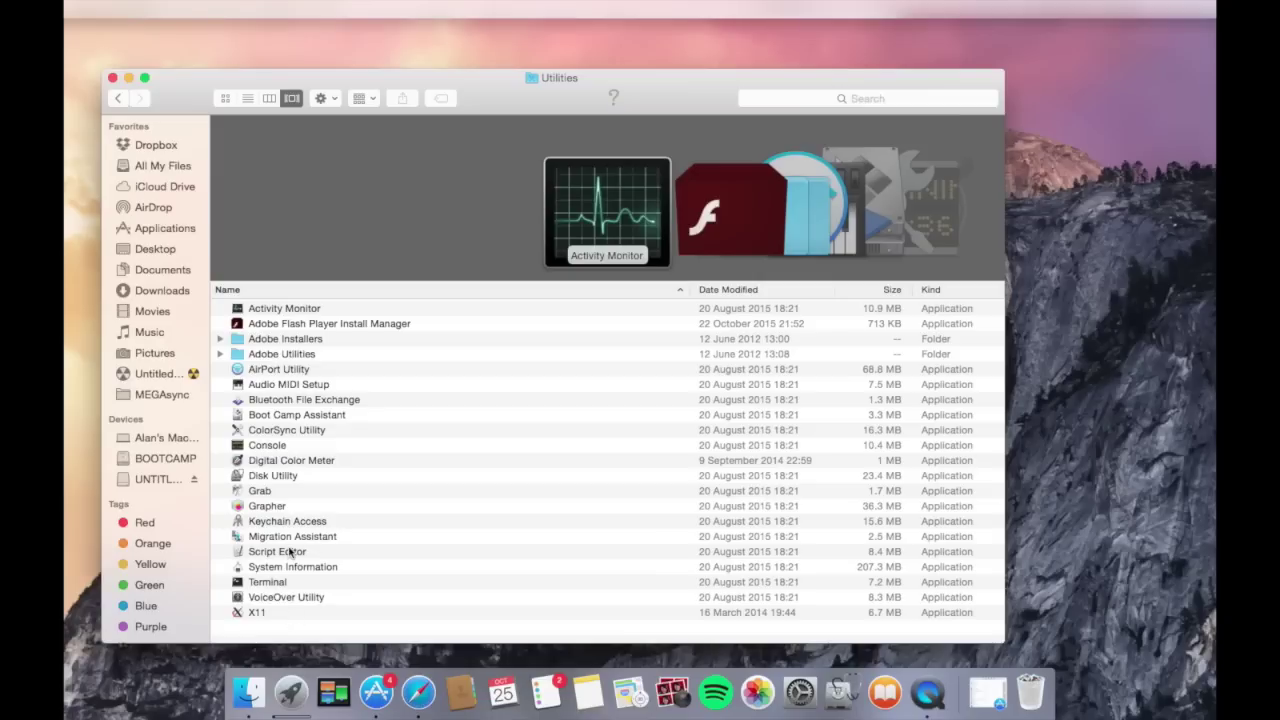
pyautogui.doubleClick(288, 476)
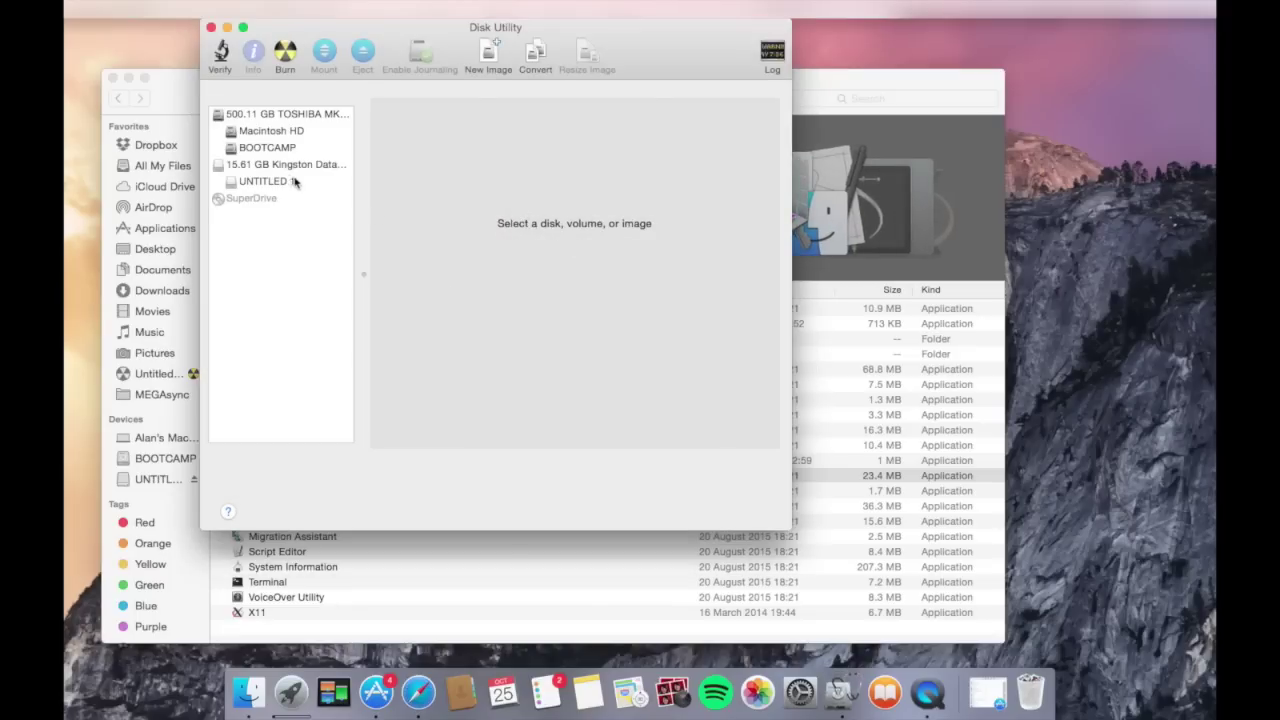
# Give the 15.61 GB Kingston drive a 1 Partition layout with the Mac OS Extended (Journaled) format
pyautogui.click(273, 168)
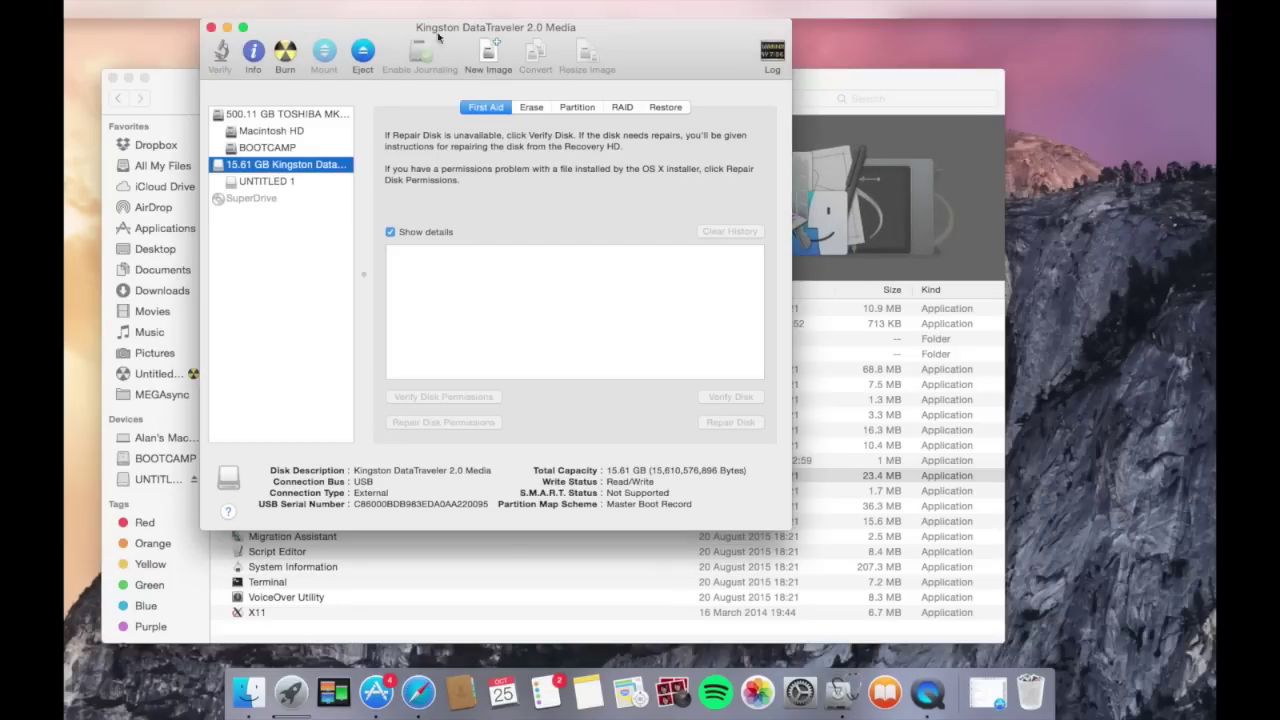
pyautogui.click(587, 109)
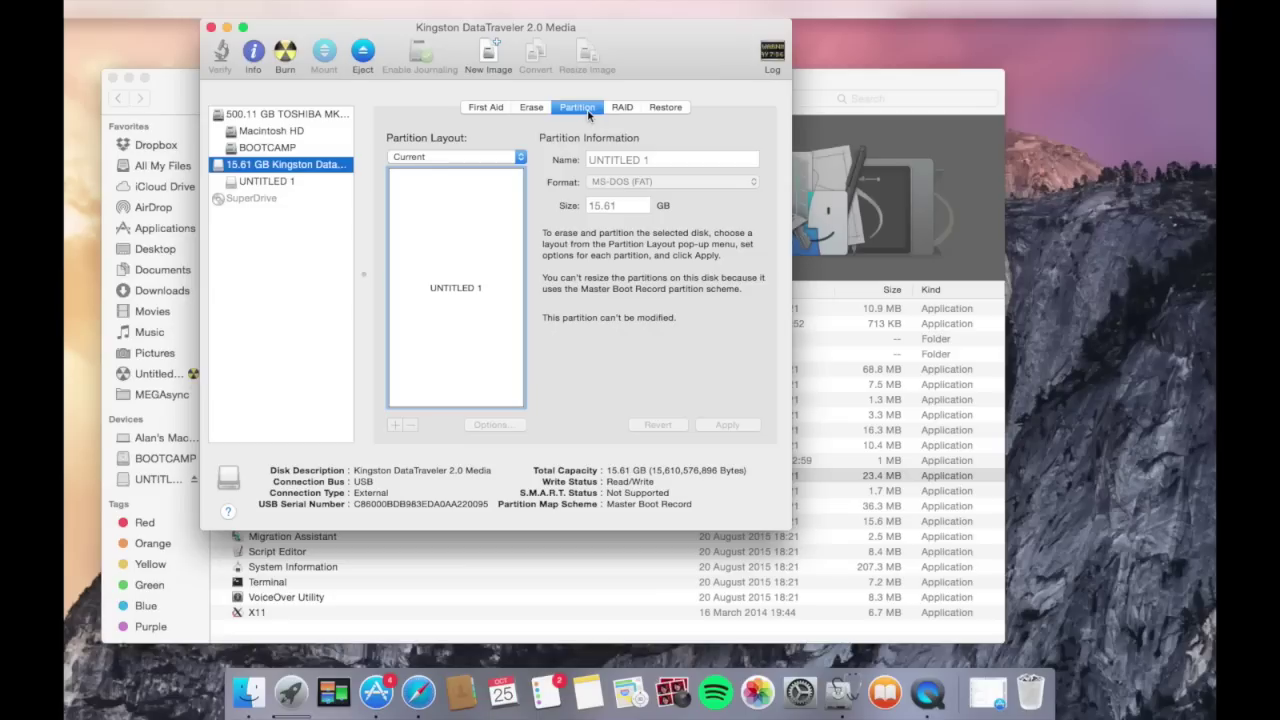
pyautogui.click(488, 158)
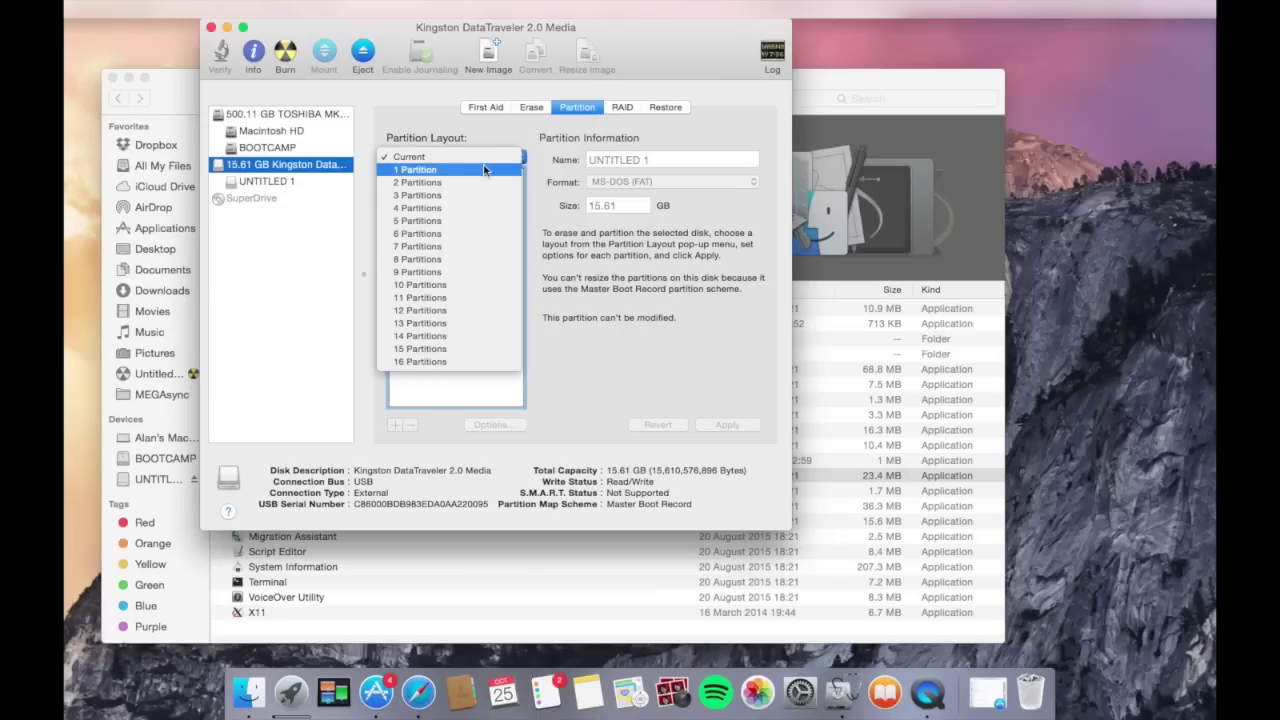
pyautogui.click(482, 170)
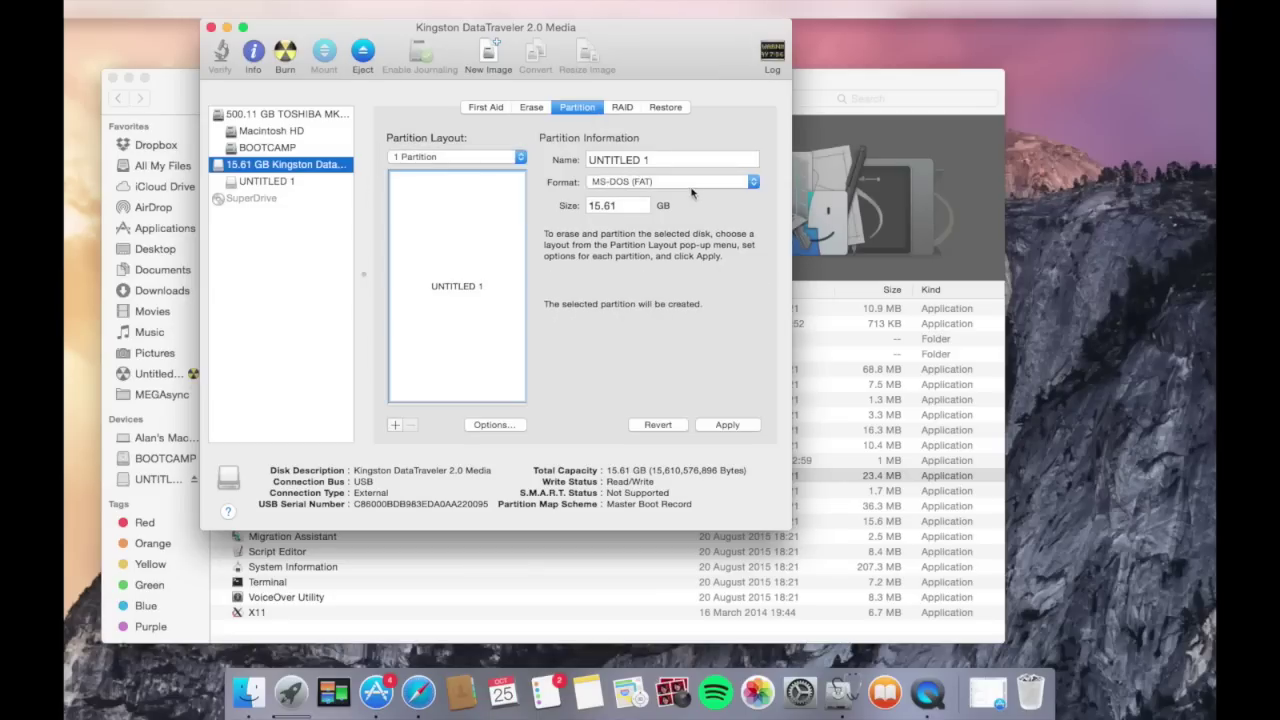
pyautogui.click(711, 189)
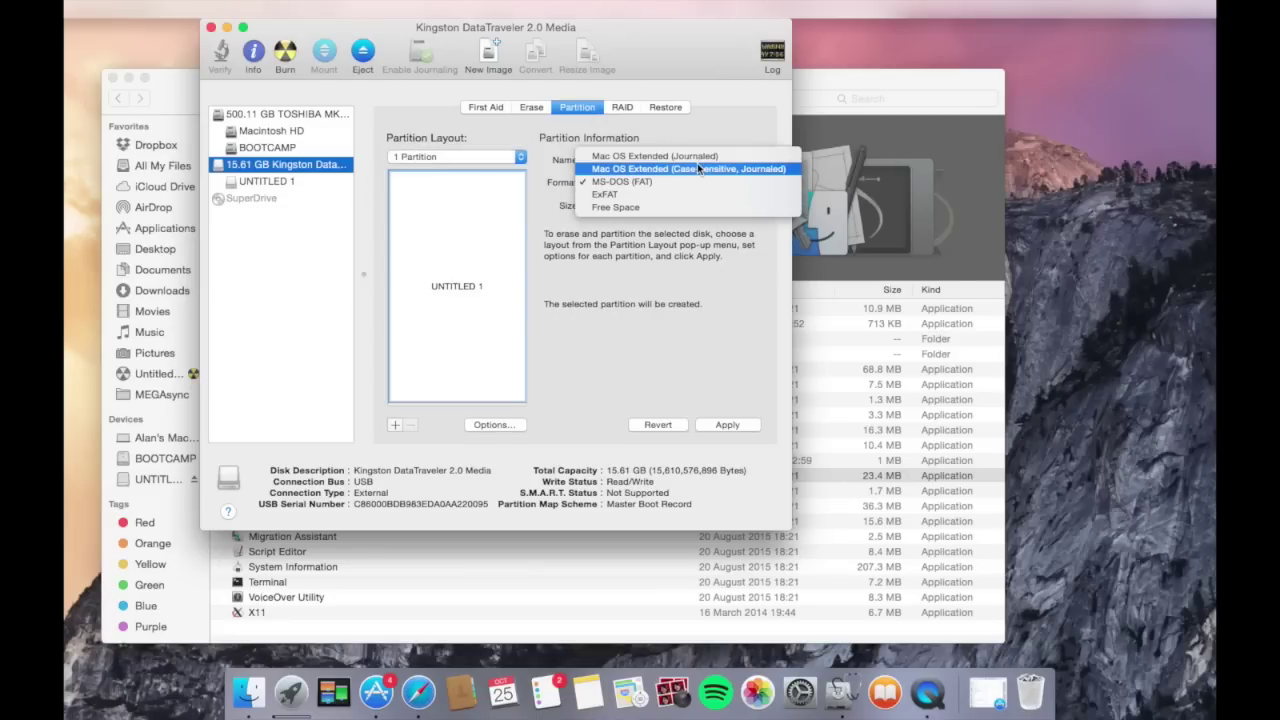
pyautogui.click(700, 156)
# Set the Kingston drive's partition scheme to GUID Partition Table
pyautogui.click(493, 424)
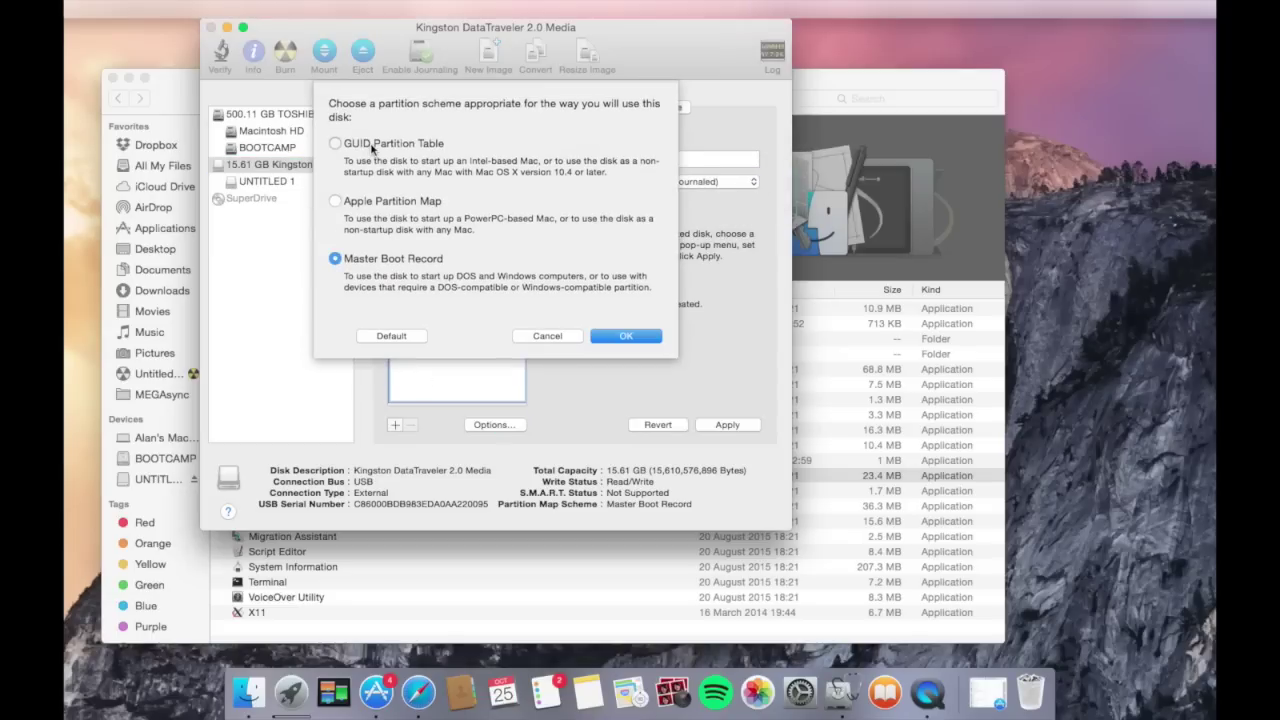
pyautogui.click(372, 150)
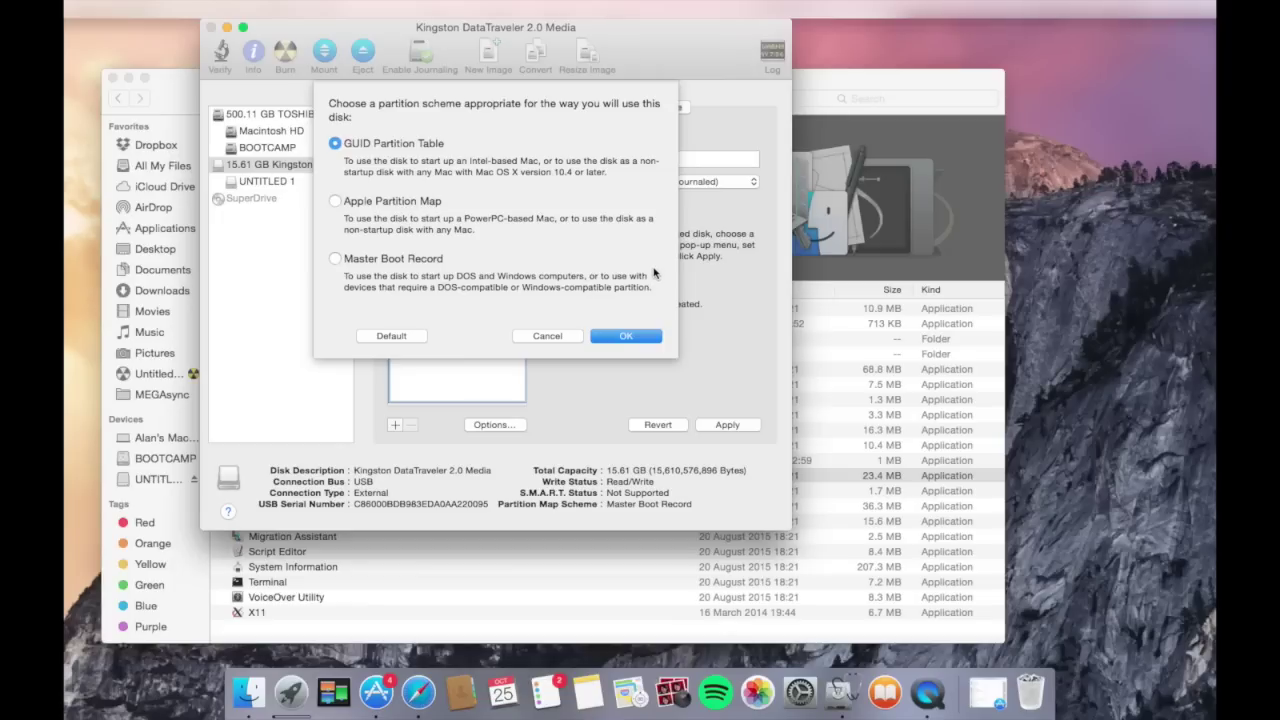
pyautogui.click(642, 342)
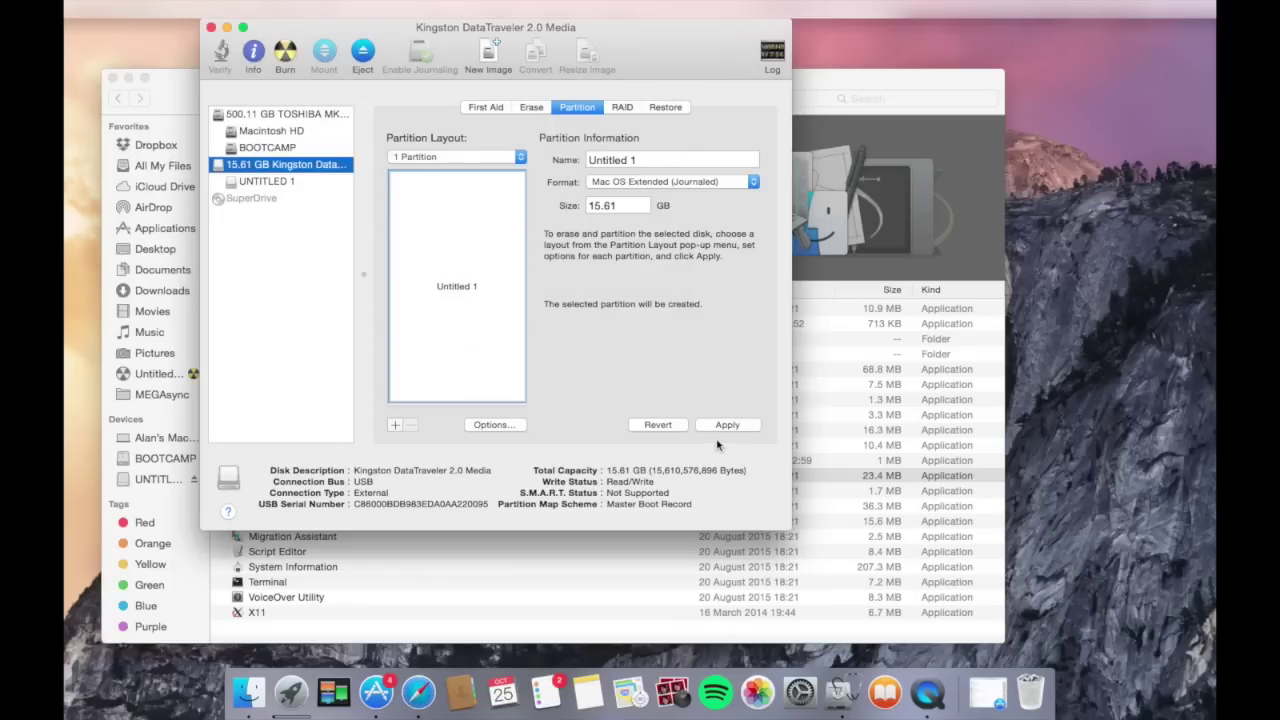
# Apply the new partition layout to the Kingston drive, erasing its existing partition
pyautogui.click(728, 428)
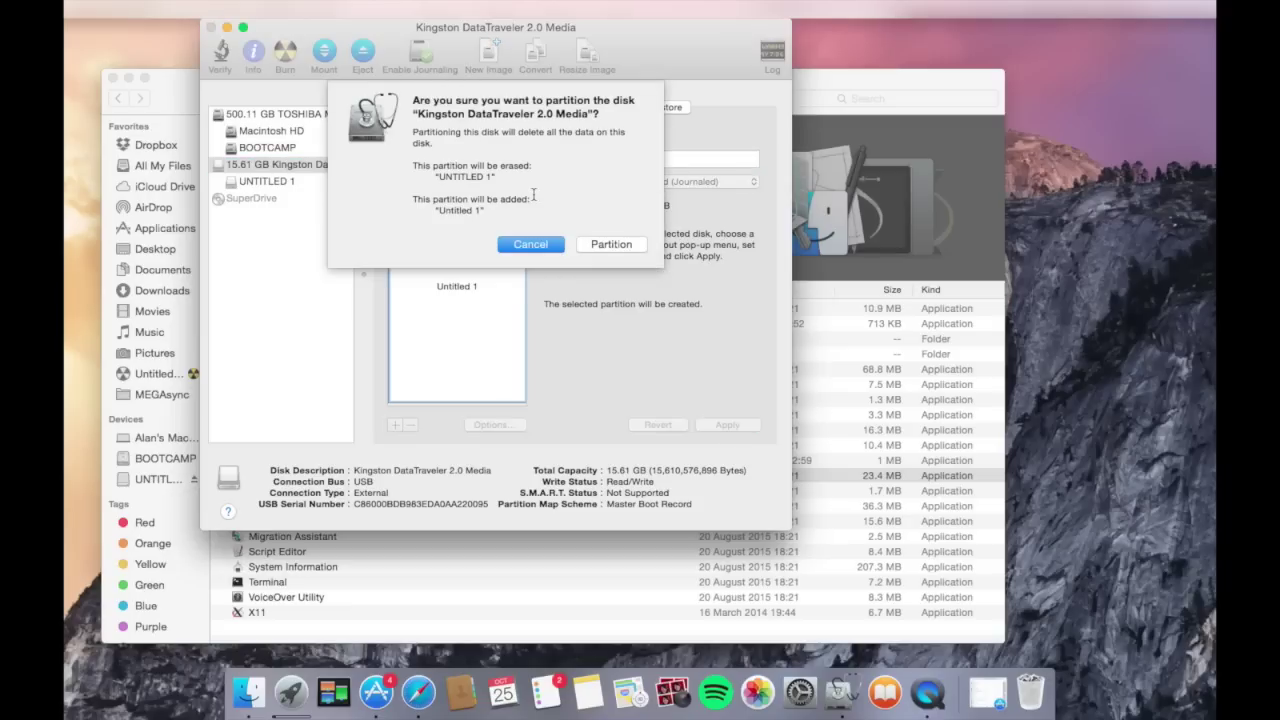
pyautogui.click(612, 248)
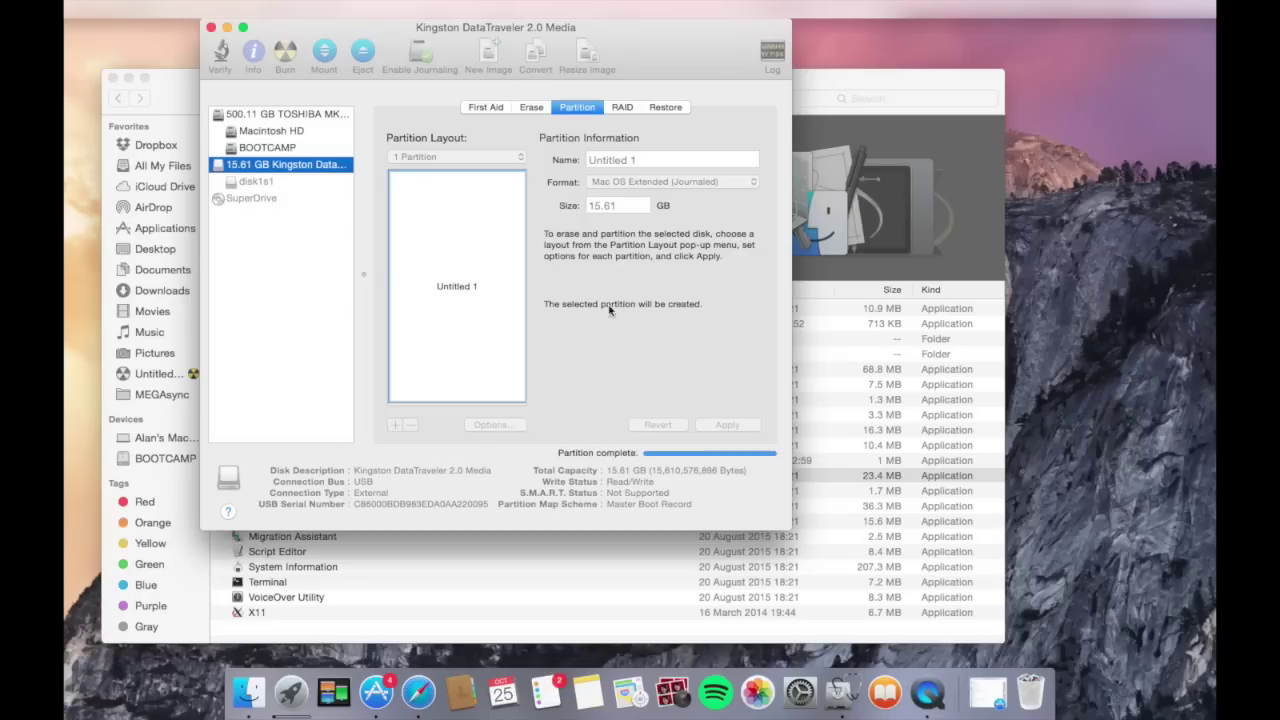
pyautogui.click(302, 180)
pyautogui.click(303, 168)
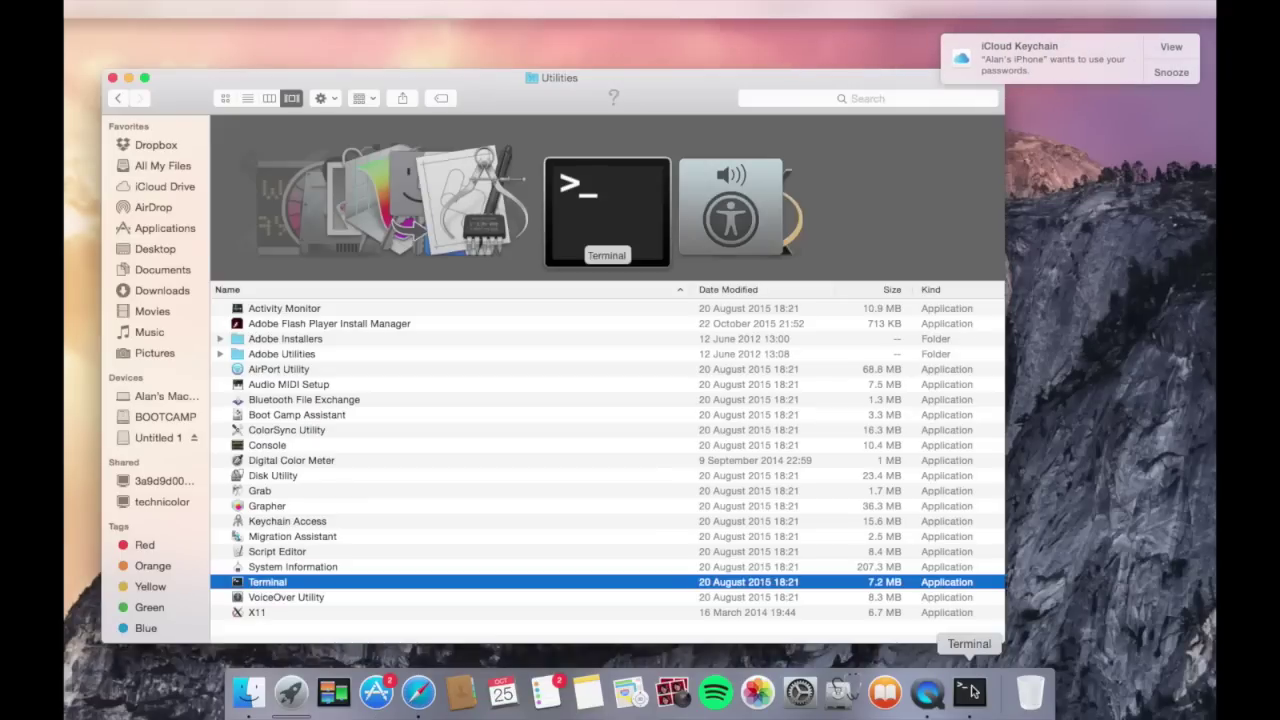
# Rename the Untitled 1 volume in Finder as "Untitled"
pyautogui.click(150, 438)
pyautogui.rightClick(150, 441)
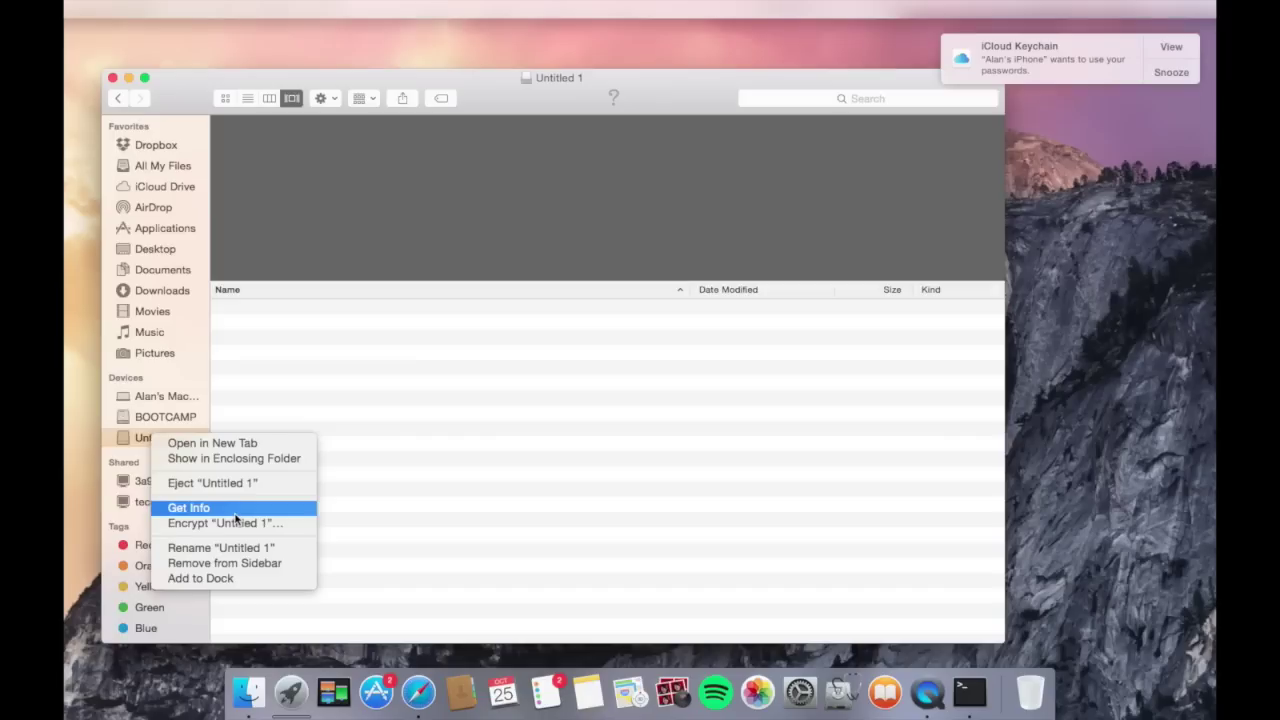
pyautogui.click(241, 549)
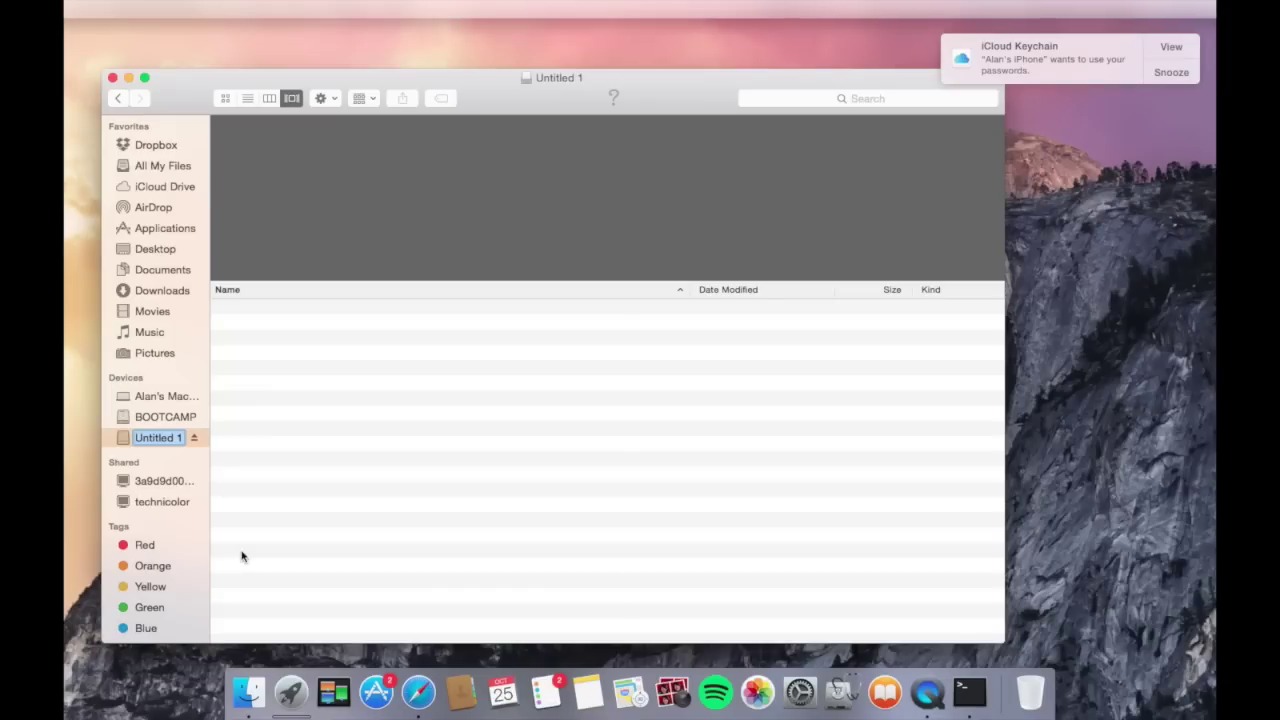
pyautogui.click(180, 437)
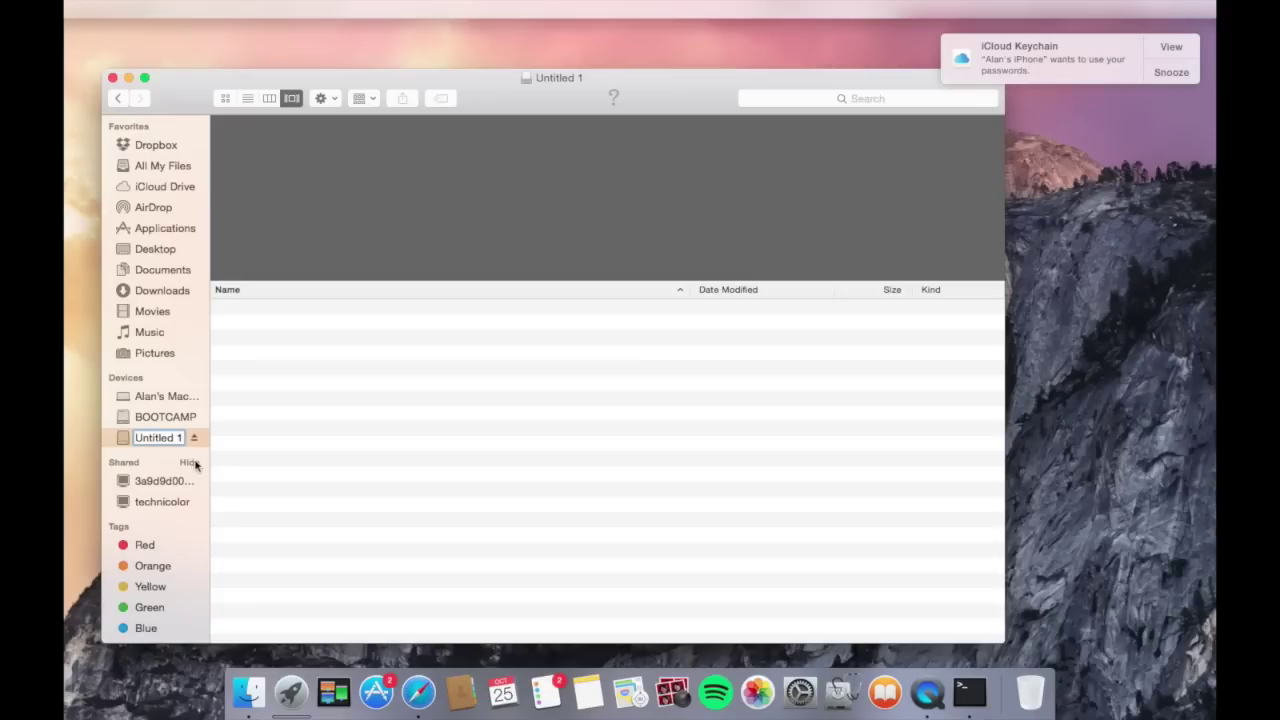
pyautogui.press('BackSpace')
pyautogui.press('BackSpace')
pyautogui.press('Return')
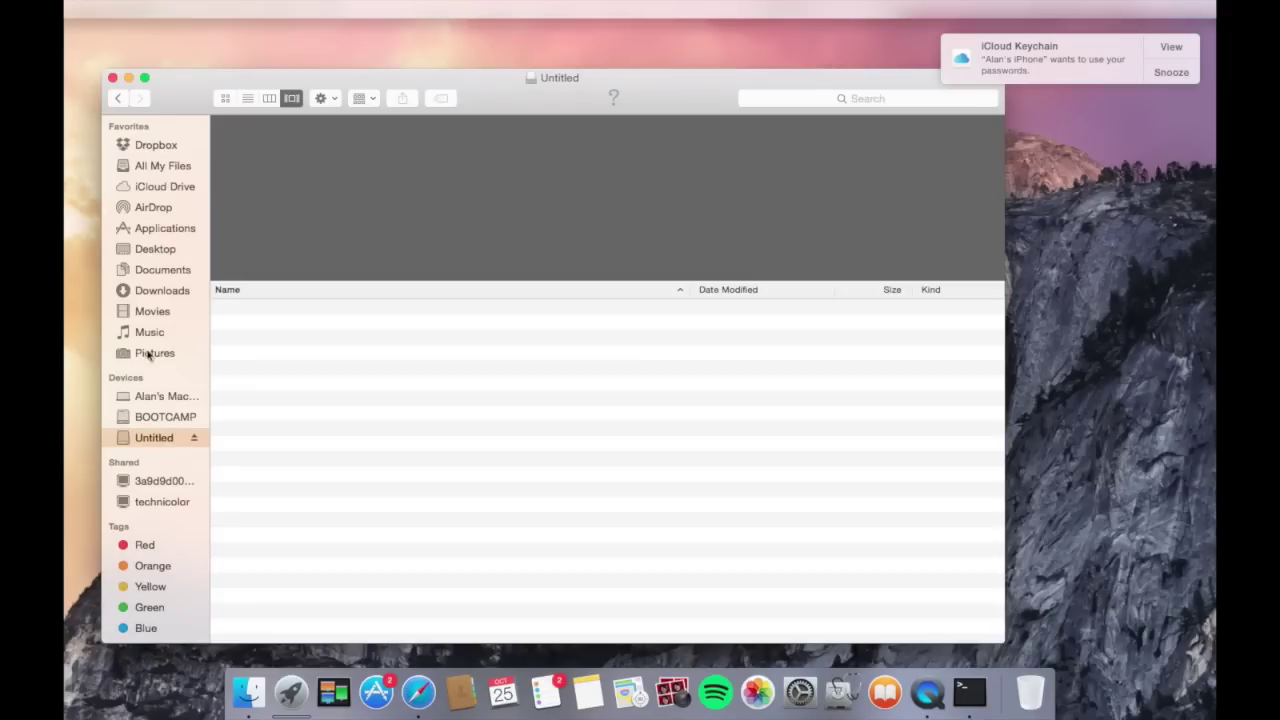
# Open the Utilities folder within Applications in Finder
pyautogui.click(188, 229)
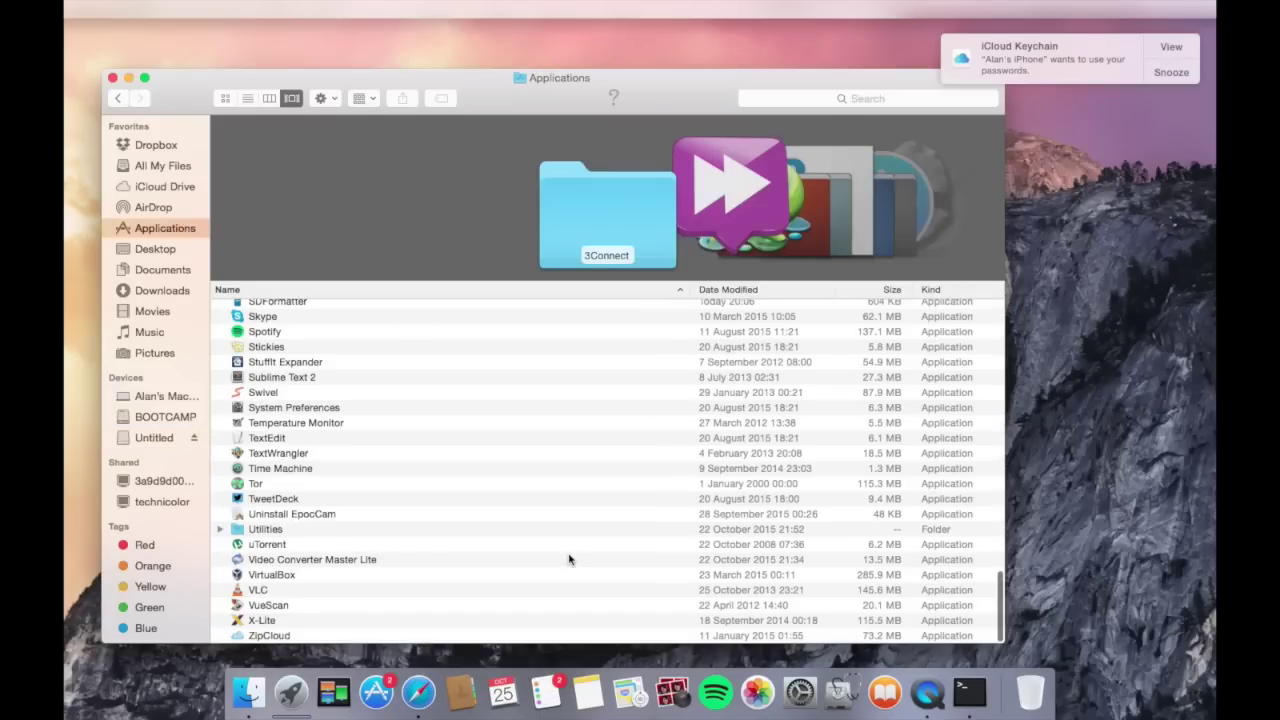
pyautogui.scroll(-2, 572, 561)
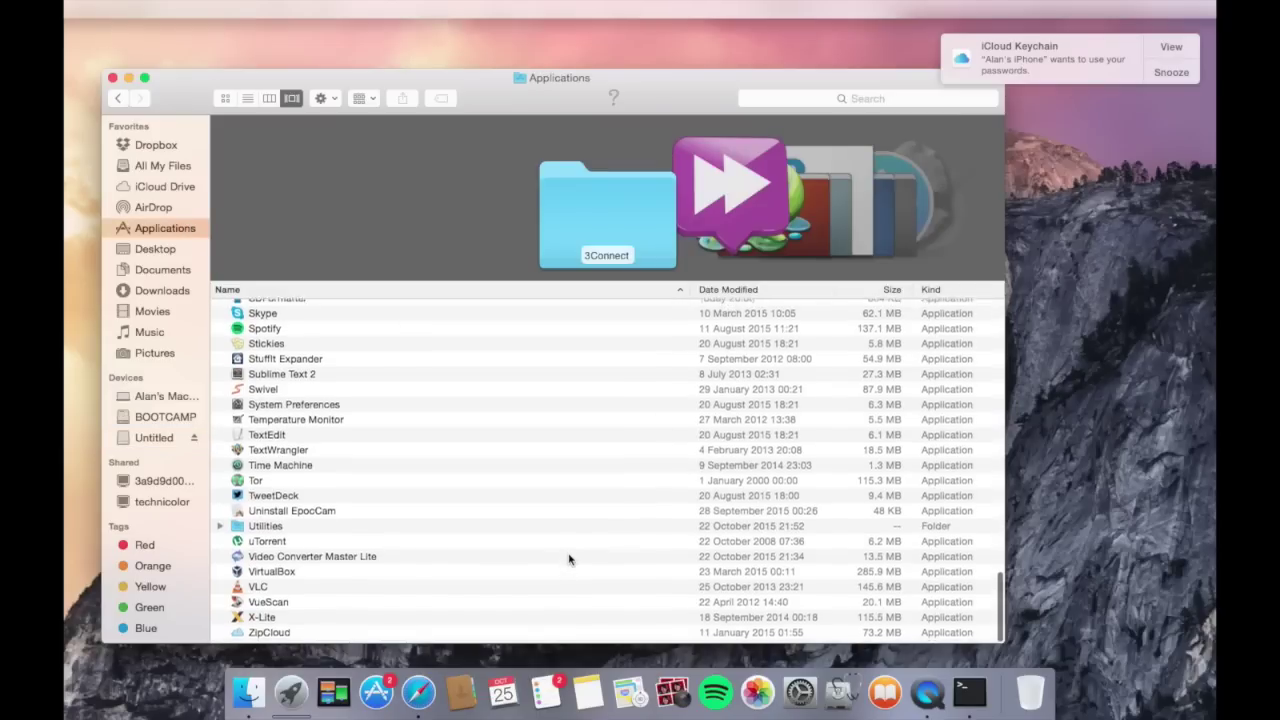
pyautogui.click(274, 532)
pyautogui.doubleClick(296, 533)
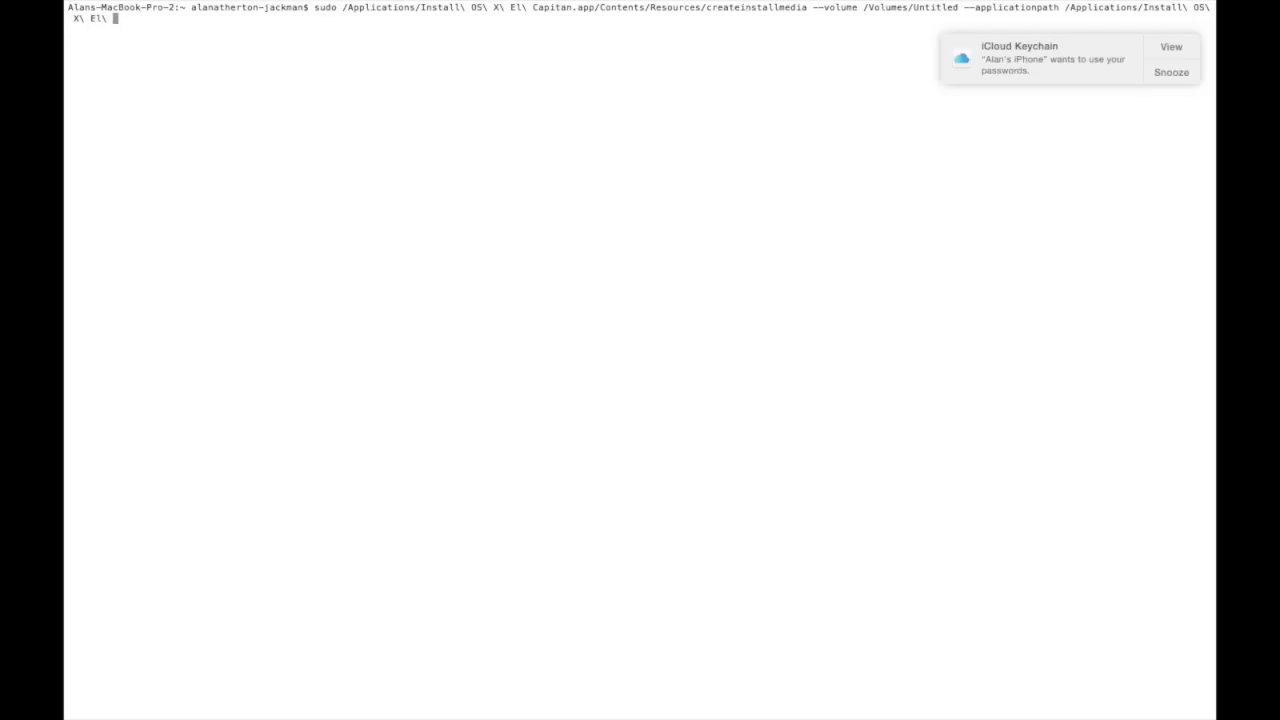
# Complete the createinstallmedia command in Terminal with "Capitan.app --nointeraction", run it, and snooze the iCloud Keychain notification
pyautogui.write('Capitan.app --nointeraction')
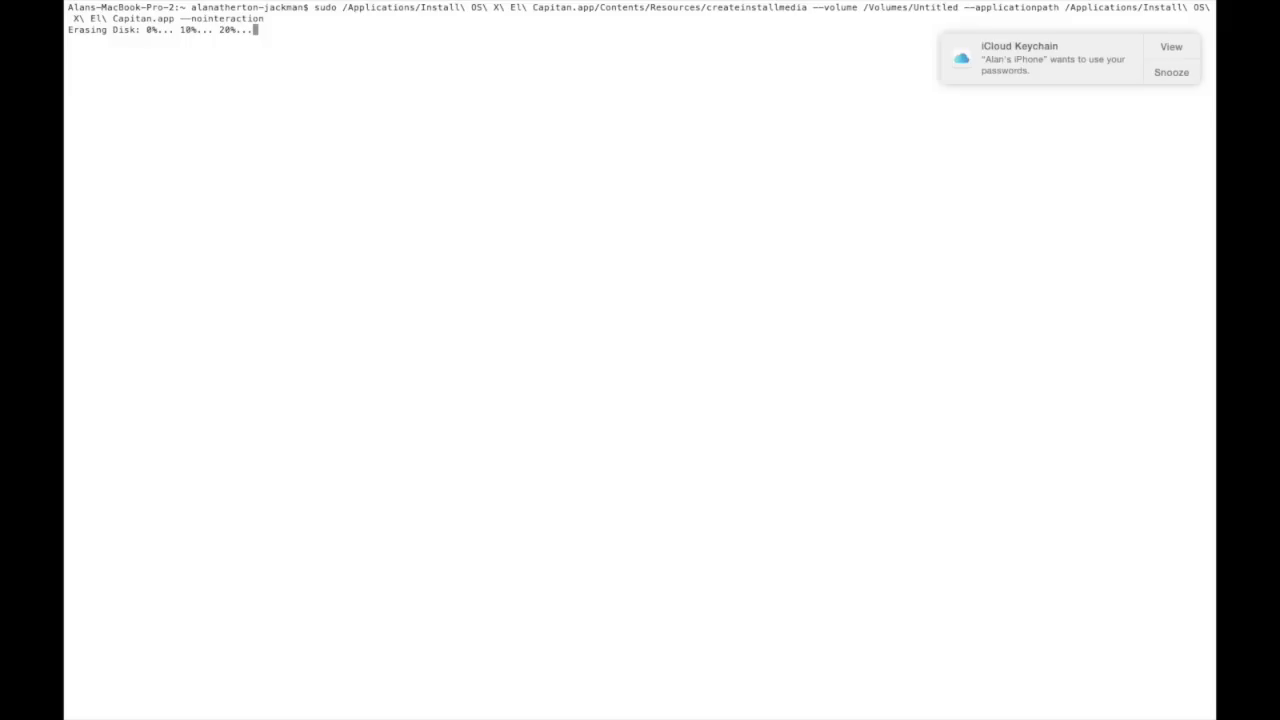
pyautogui.click(1172, 72)
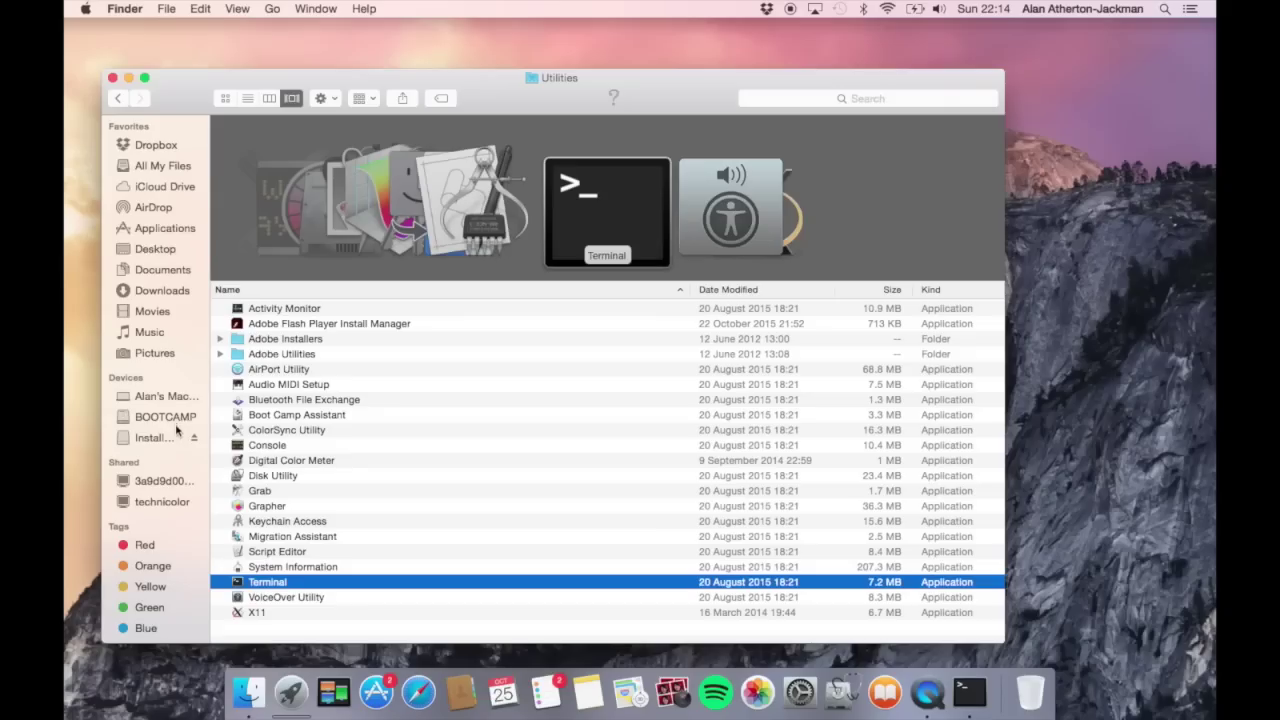
# Open the Install OS X El Capitan volume in Finder and eject it
pyautogui.click(171, 438)
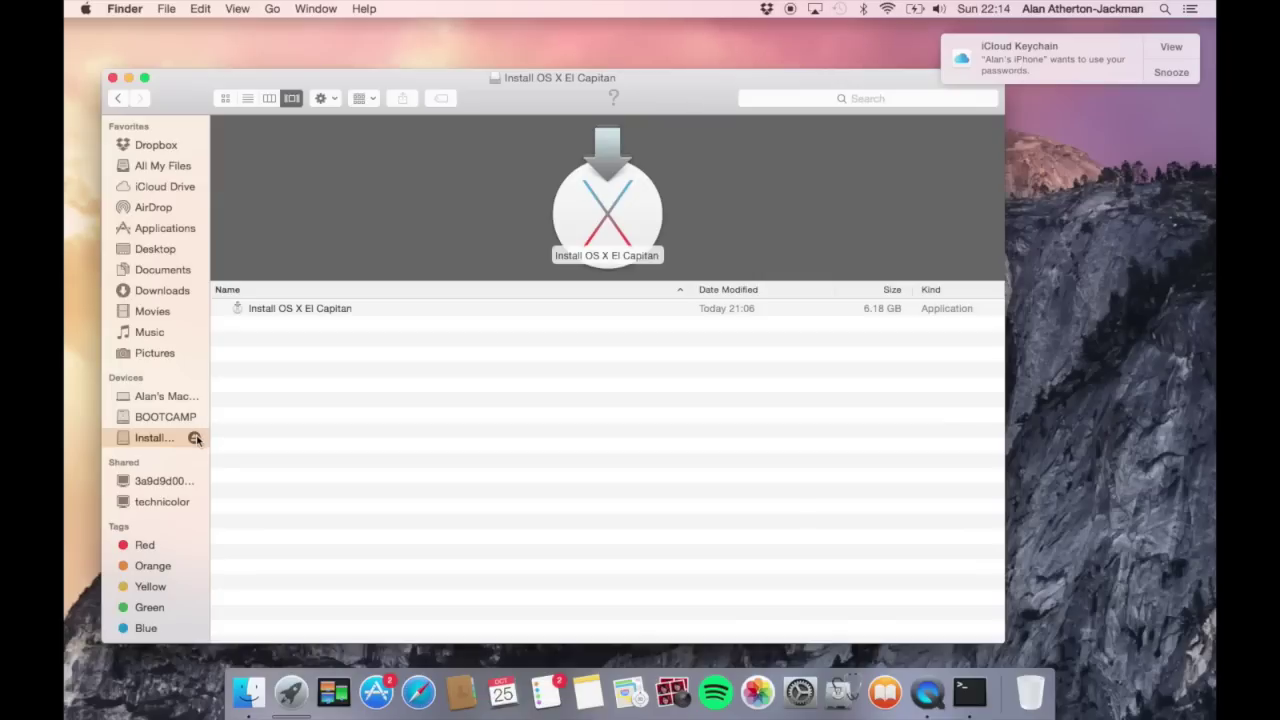
pyautogui.click(195, 438)
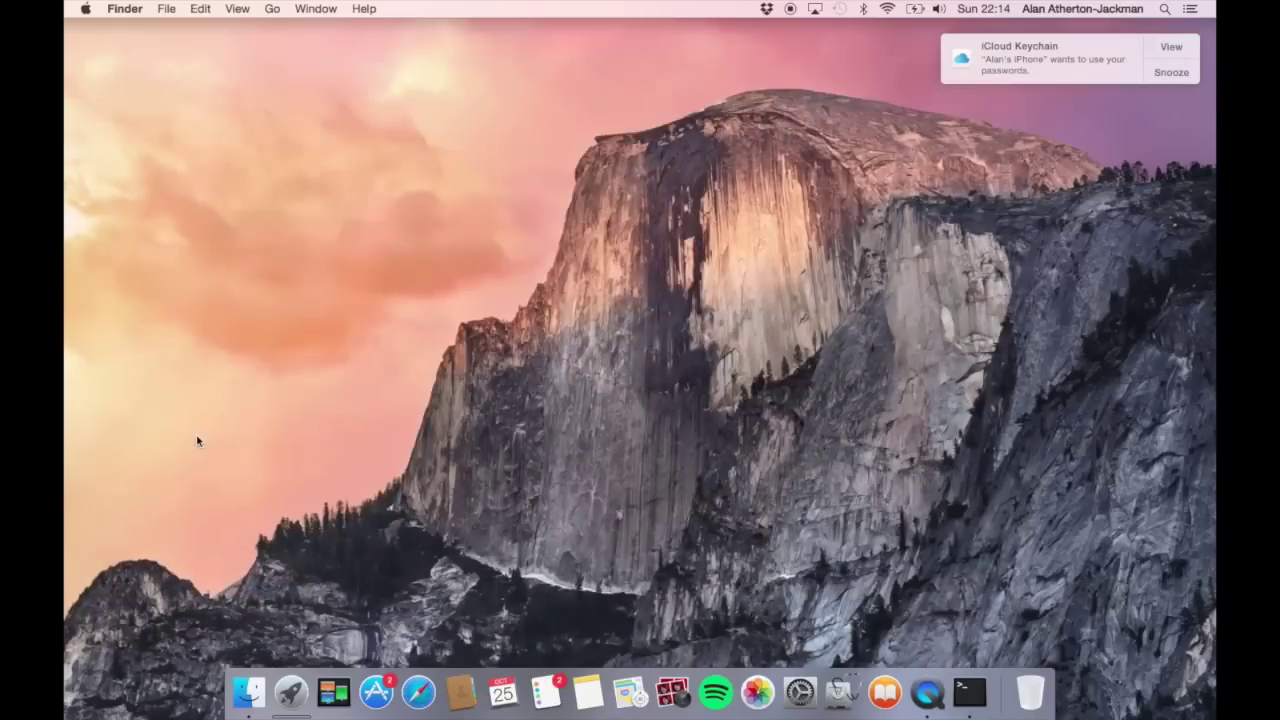
pyautogui.click(85, 8)
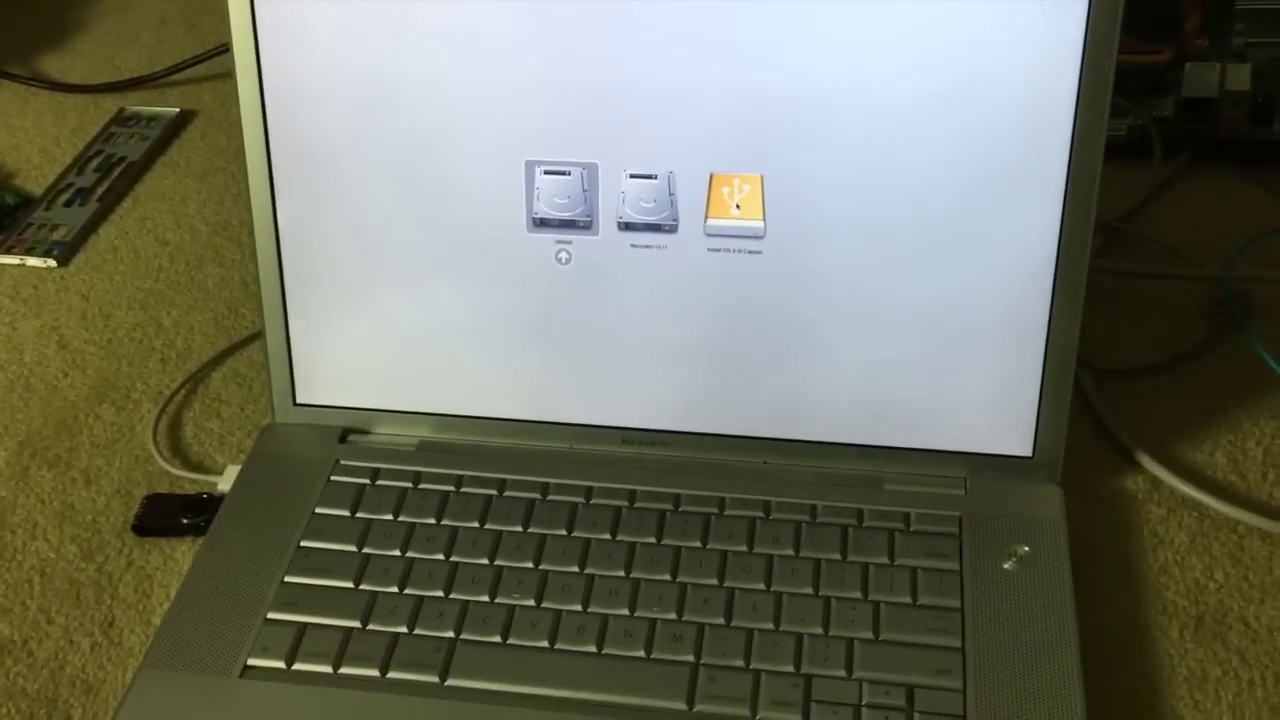
pyautogui.click(716, 232)
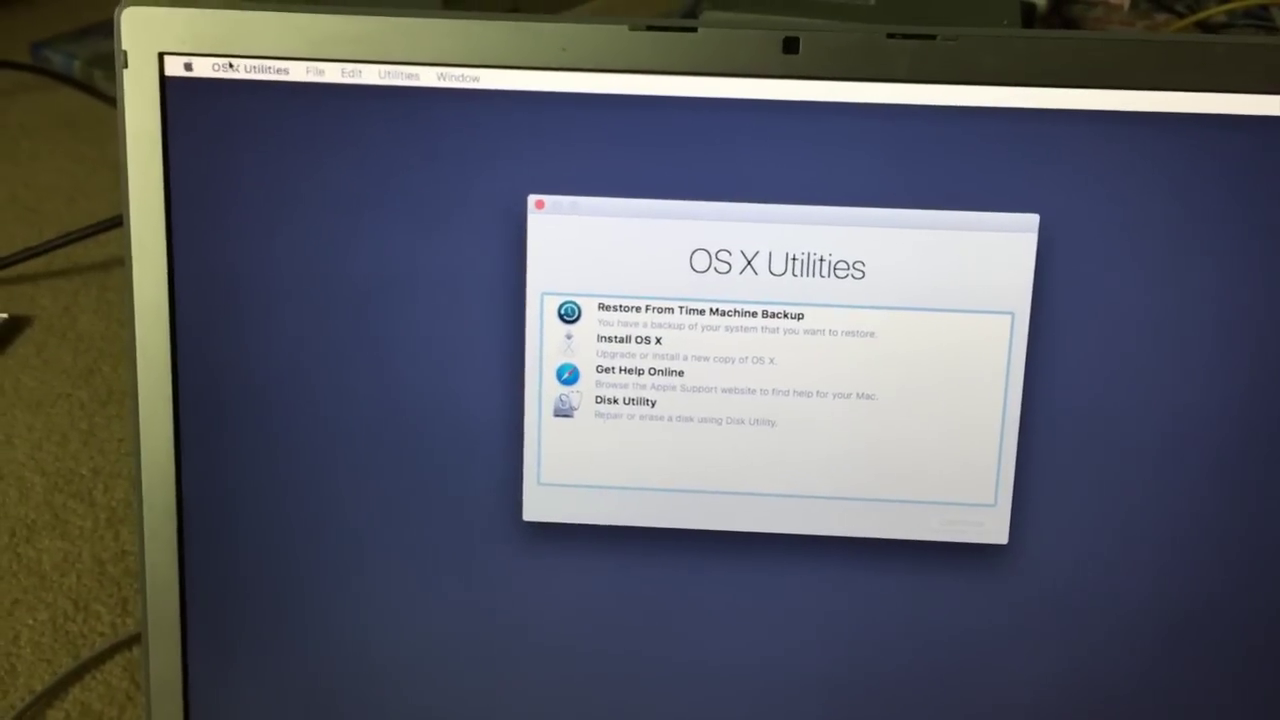
pyautogui.click(231, 68)
pyautogui.click(231, 68)
pyautogui.click(231, 68)
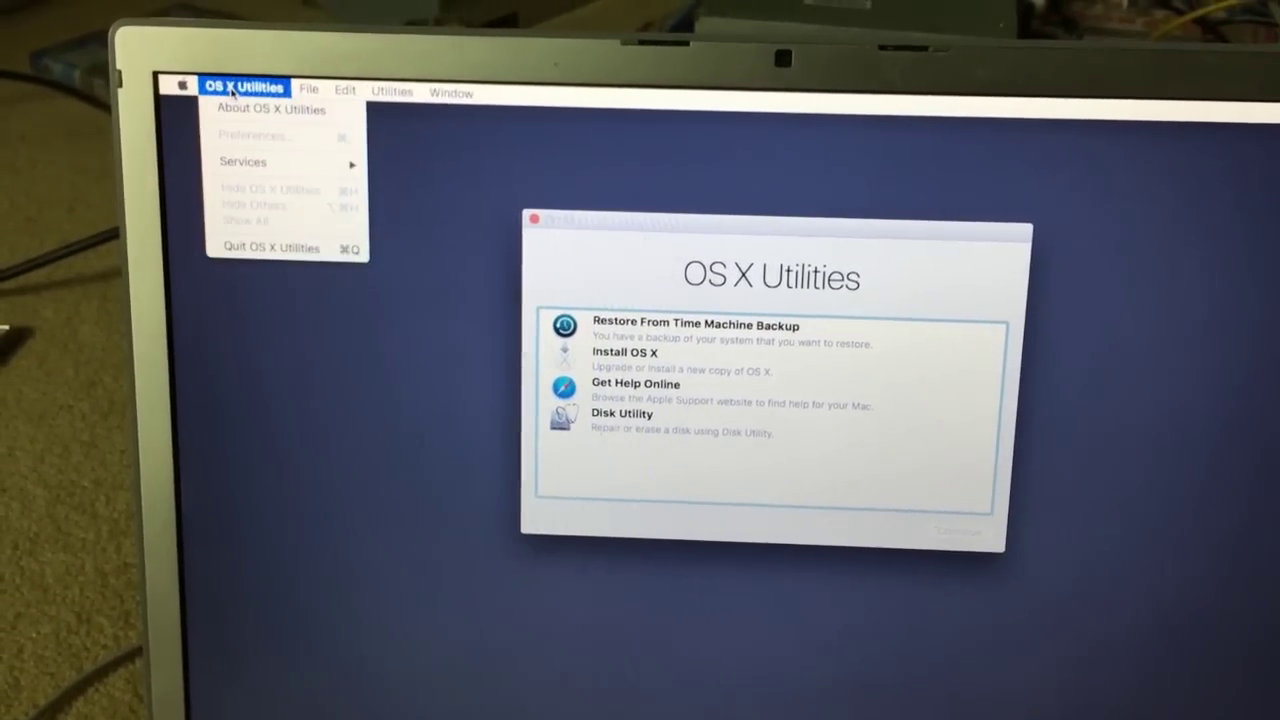